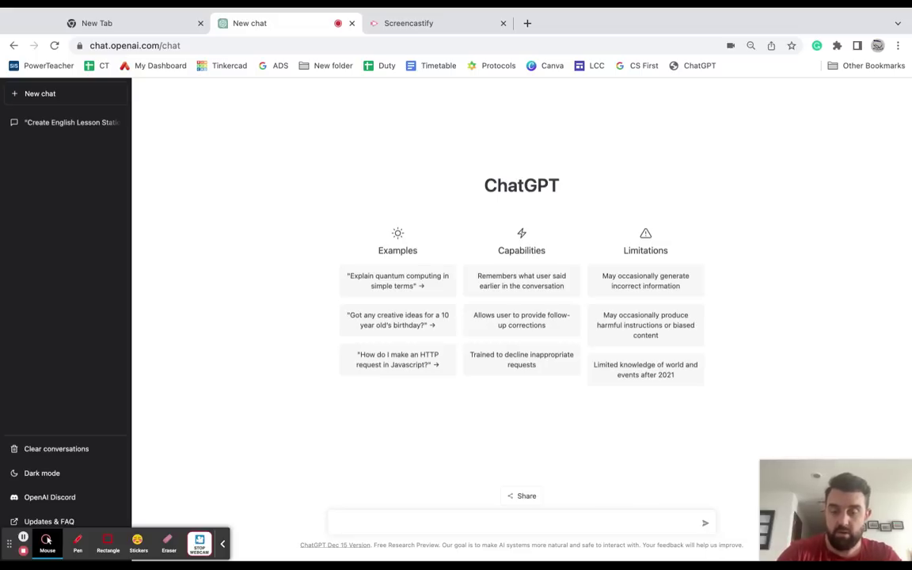
Write the prompt "create 5 stations for an 8th grade english class, common core aligned, related to chapter 7 of the novel chains."
text(create)
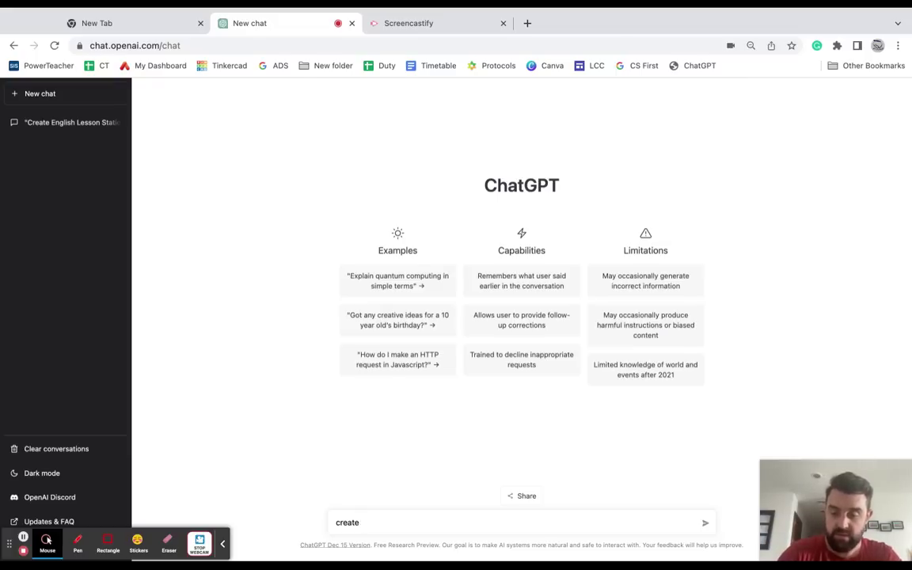
text(5 stations)
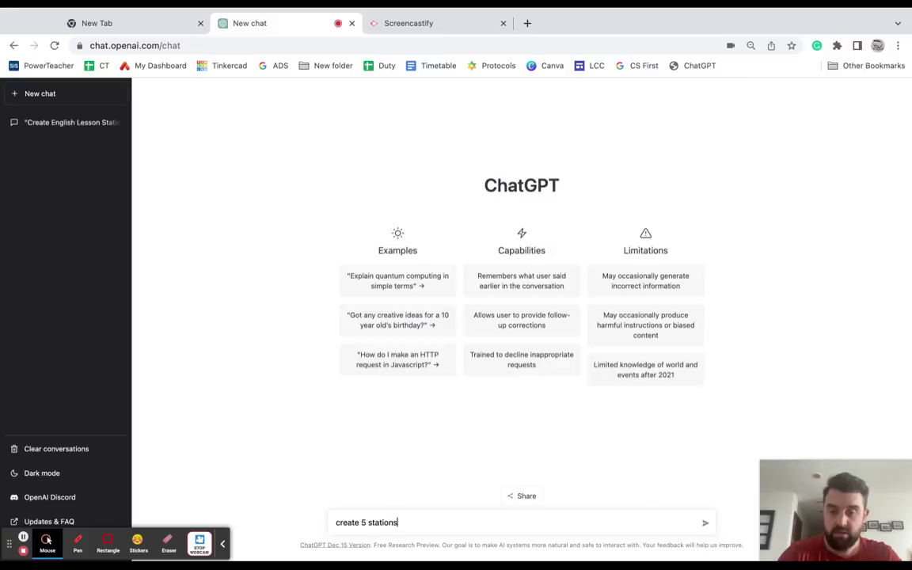
text( for )
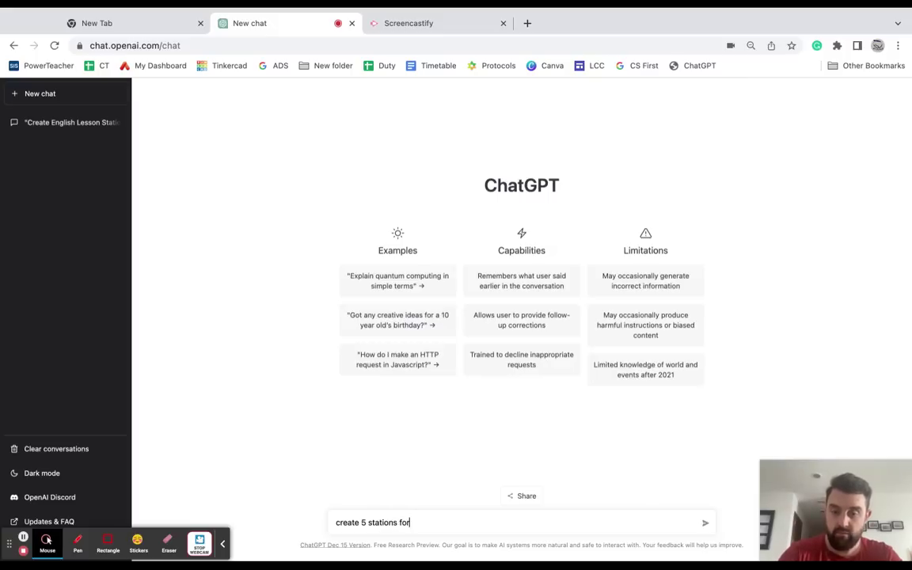
text(an 8t)
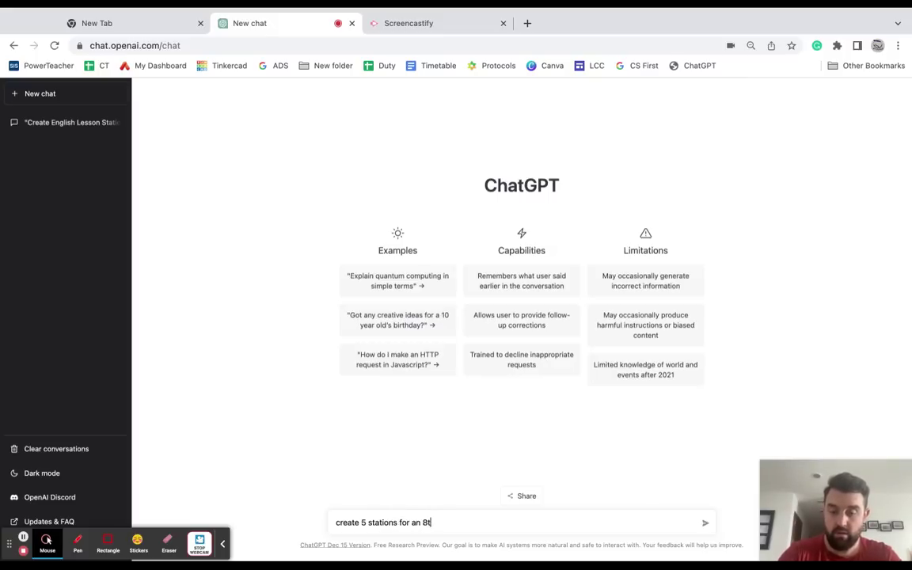
text(h grade english )
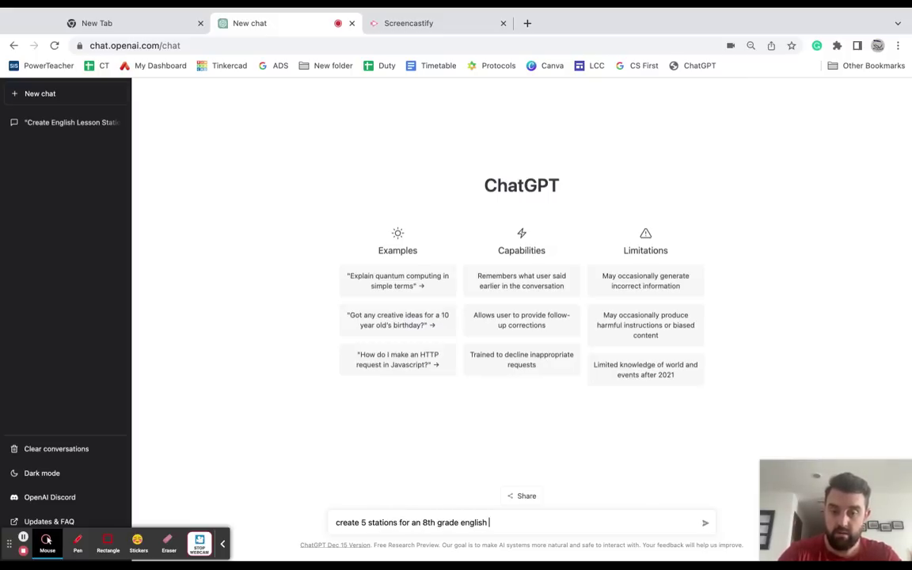
text(class)
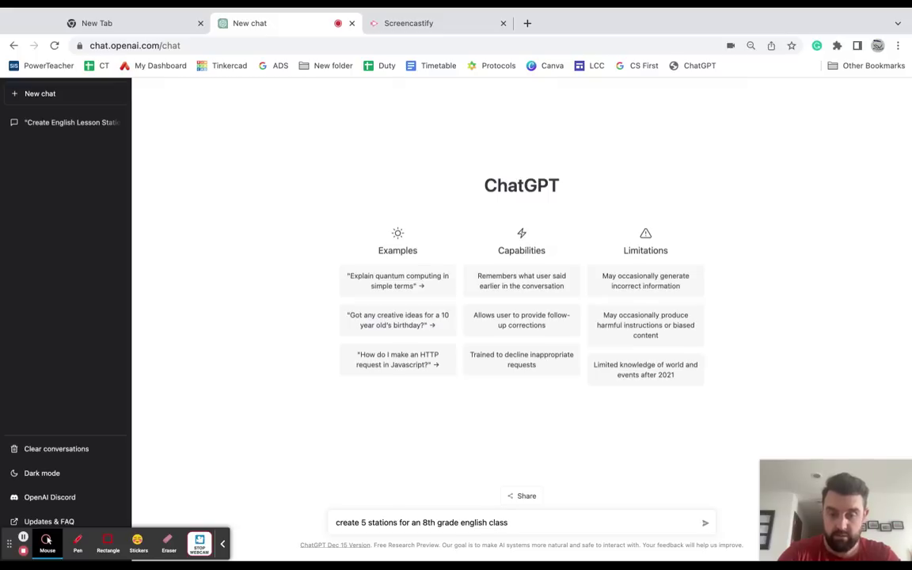
text(, common co)
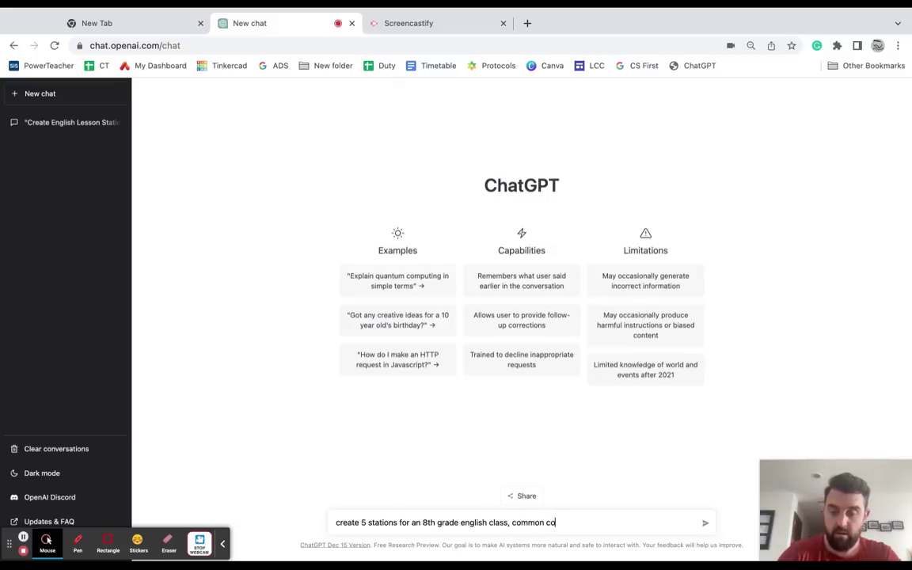
text(re aligned, )
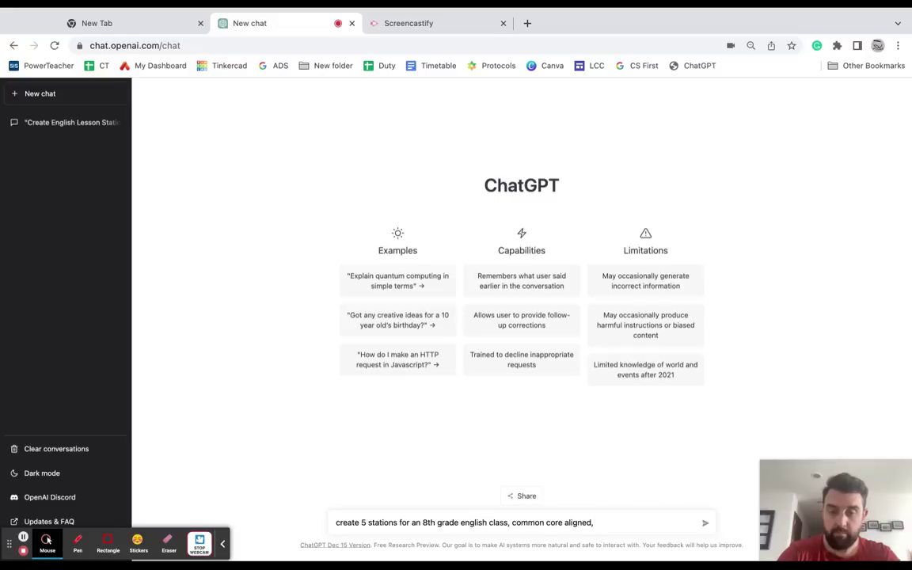
text(relate)
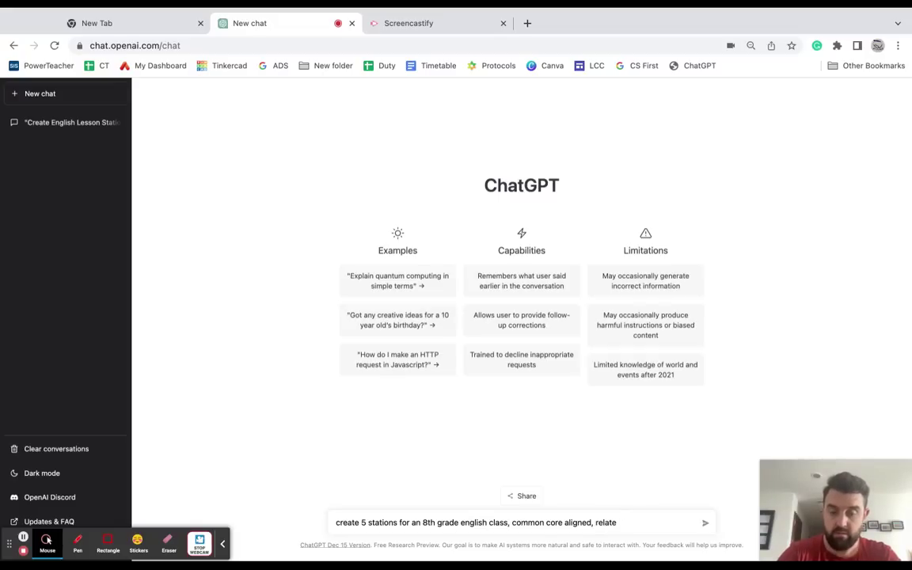
text(d to chap)
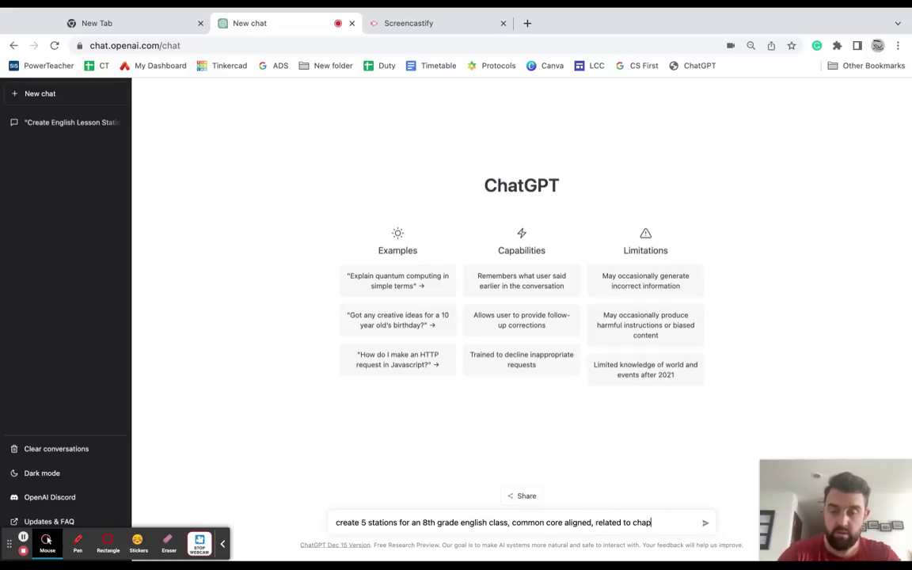
text(ter 7 of the)
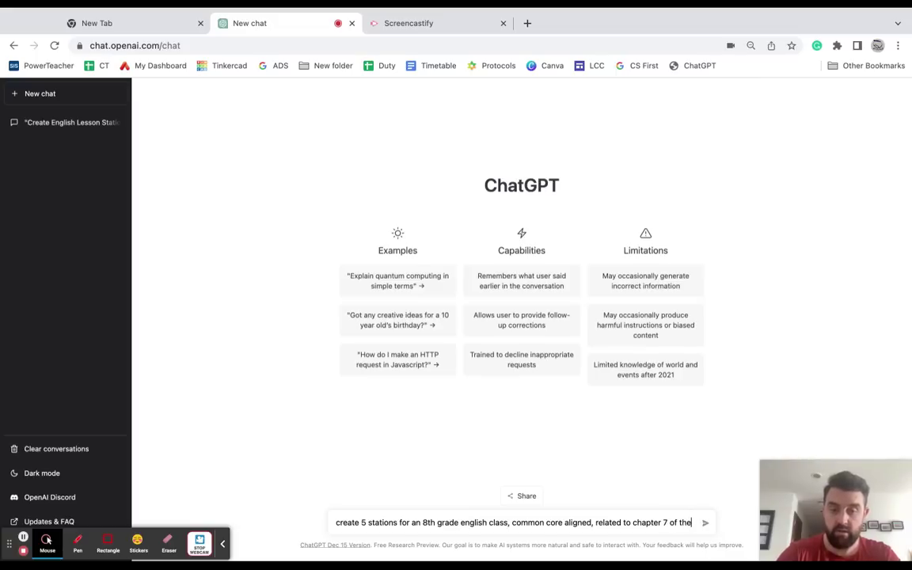
text( novel chains.)
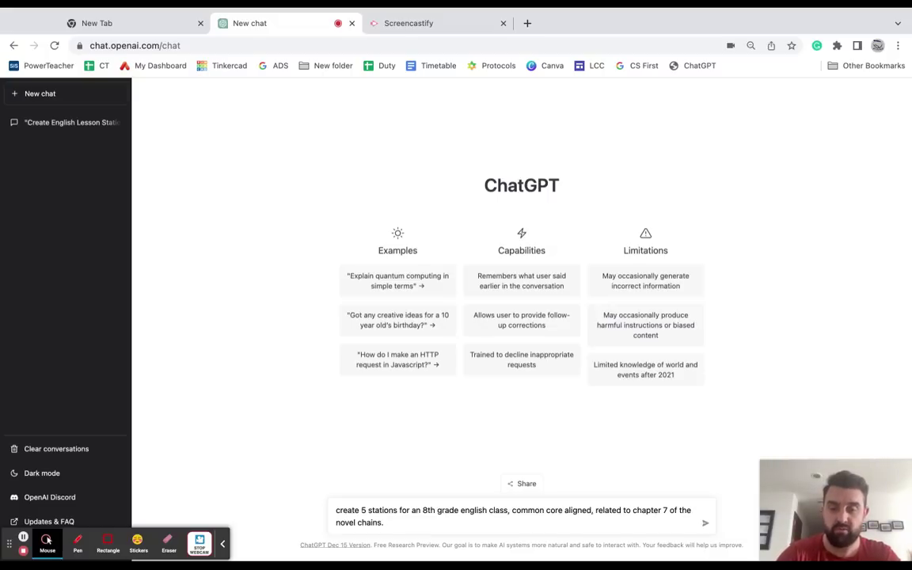
Add "include stations for sentence variety, using context clues for vocab, and making inferences" to the prompt and send it
text(i)
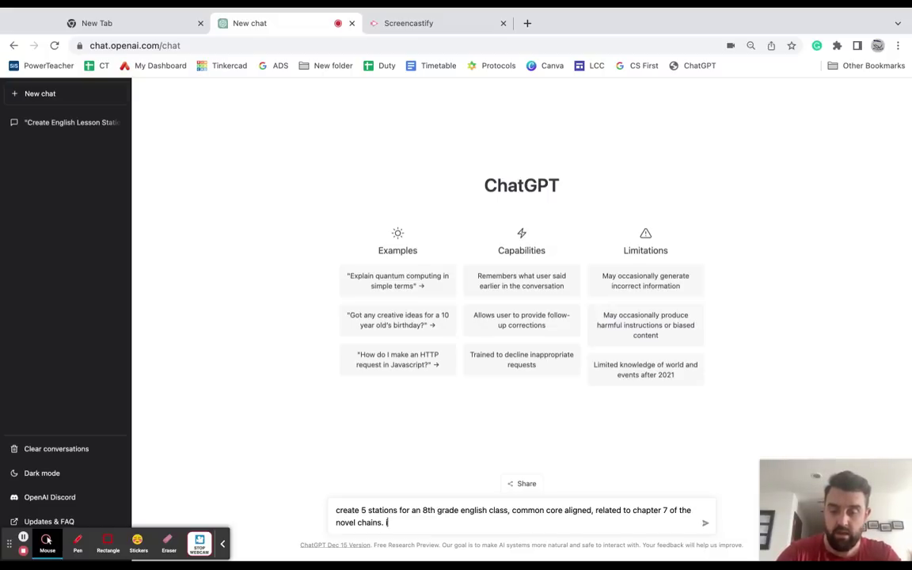
text(nclude sta)
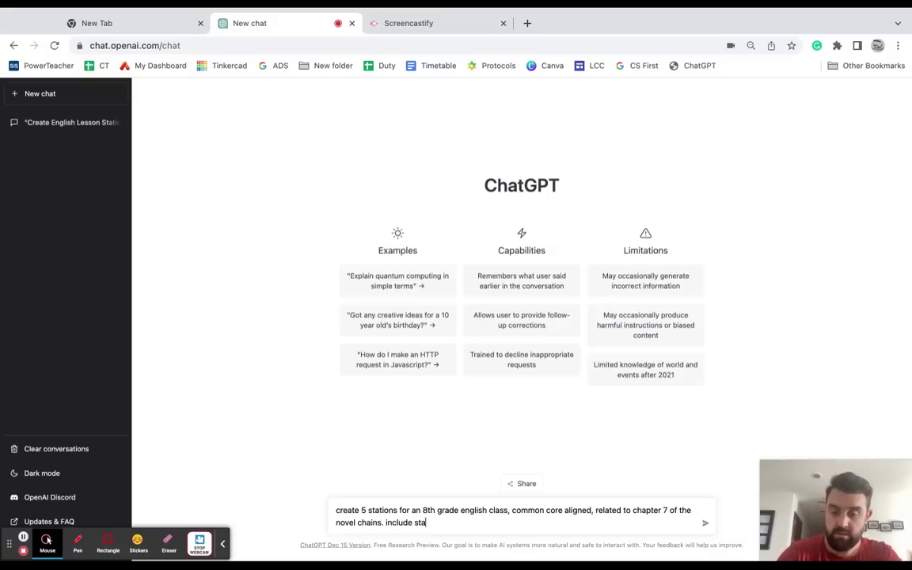
text(tions for sent)
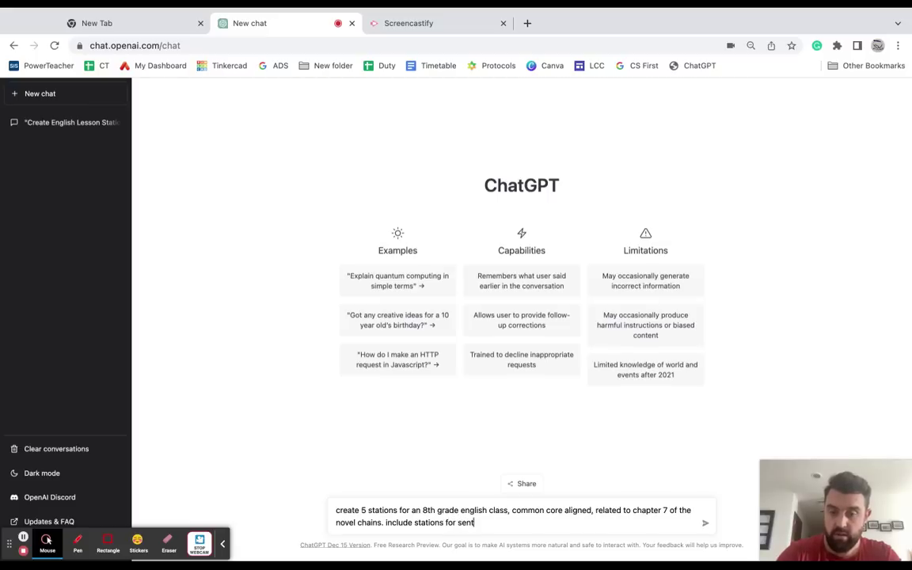
text(ence varie)
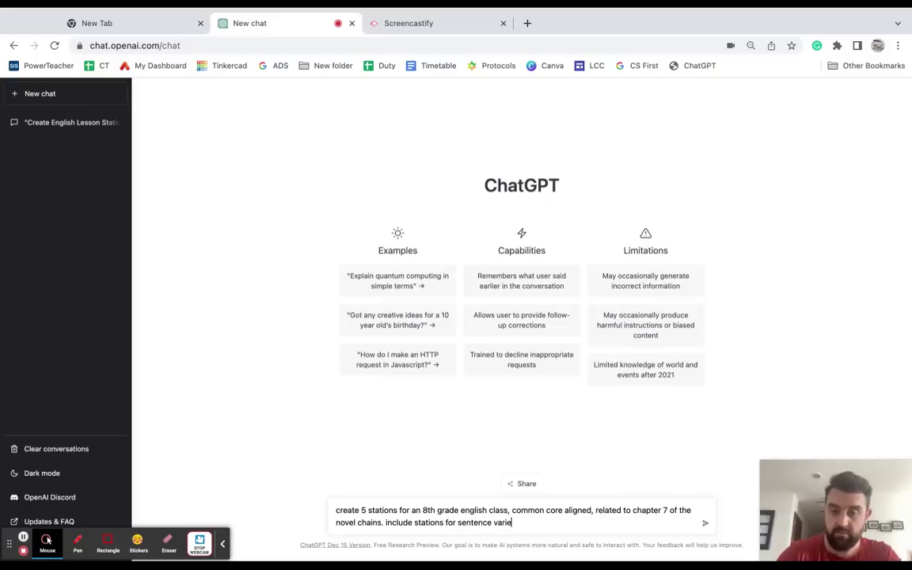
text(ty, using )
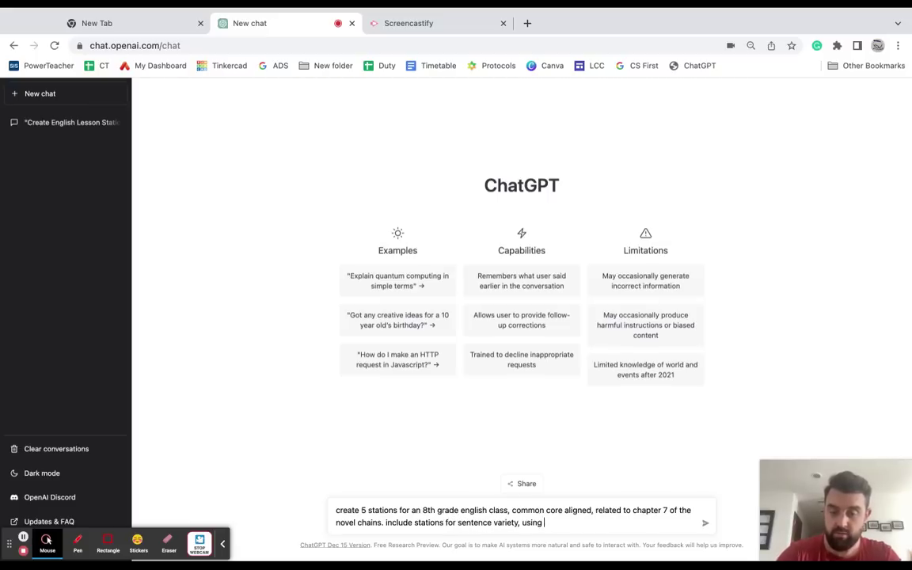
text(context)
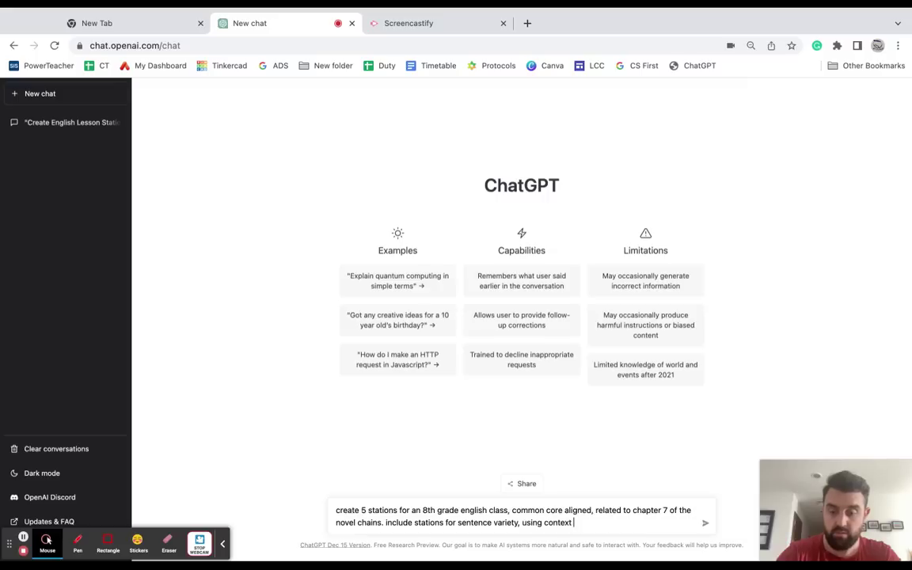
text( clues for vocab)
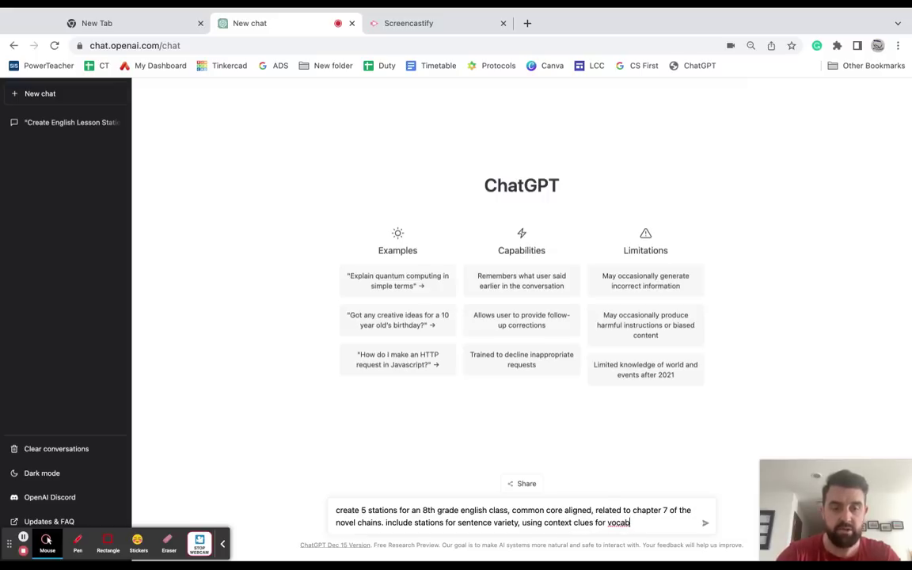
text(,)
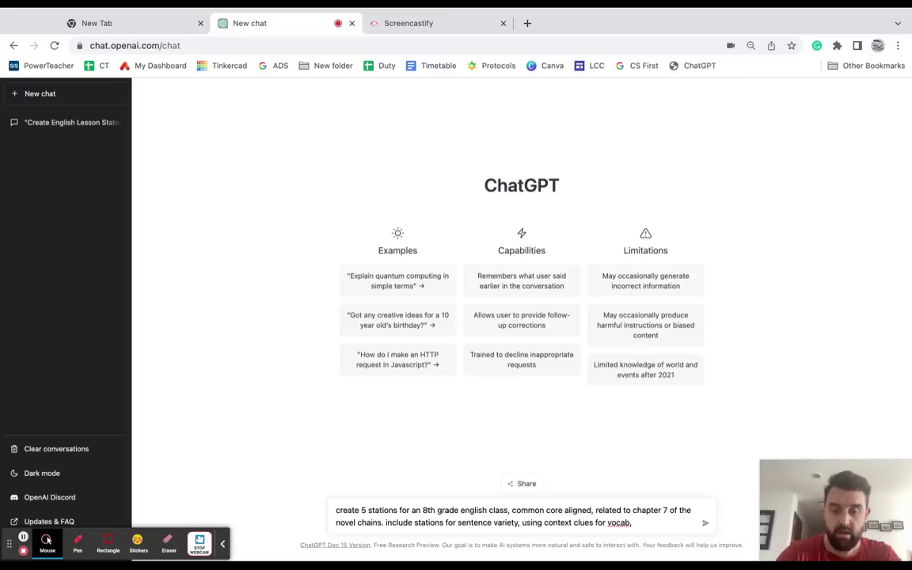
text( and)
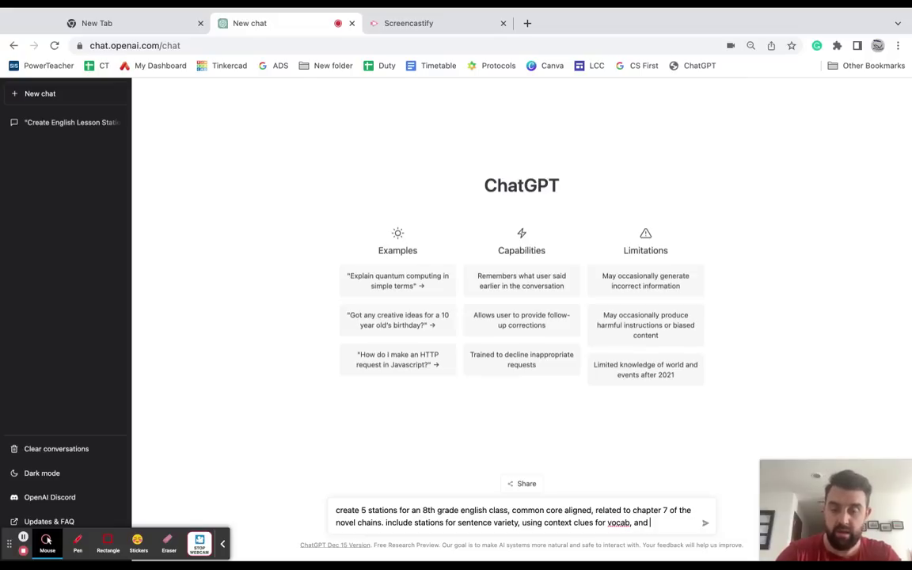
text( making inference)
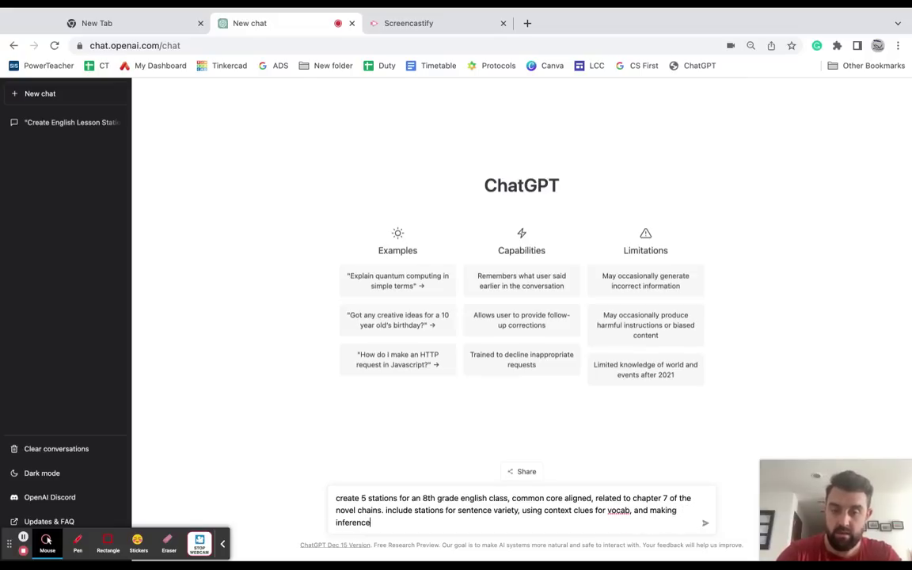
text(s)
key(Return)
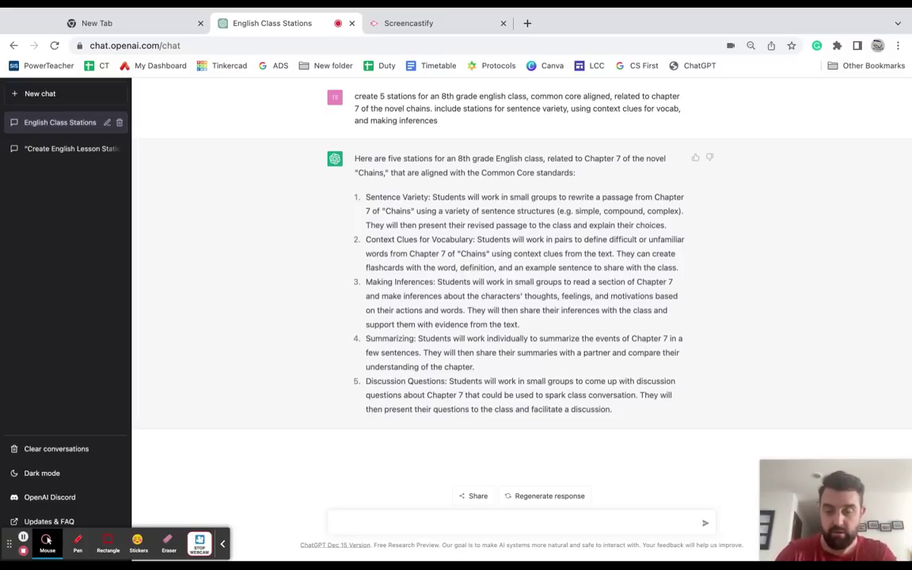
Send the follow-up request "choose a passage from chapter 7 and create prompts for station 3"
text(choose)
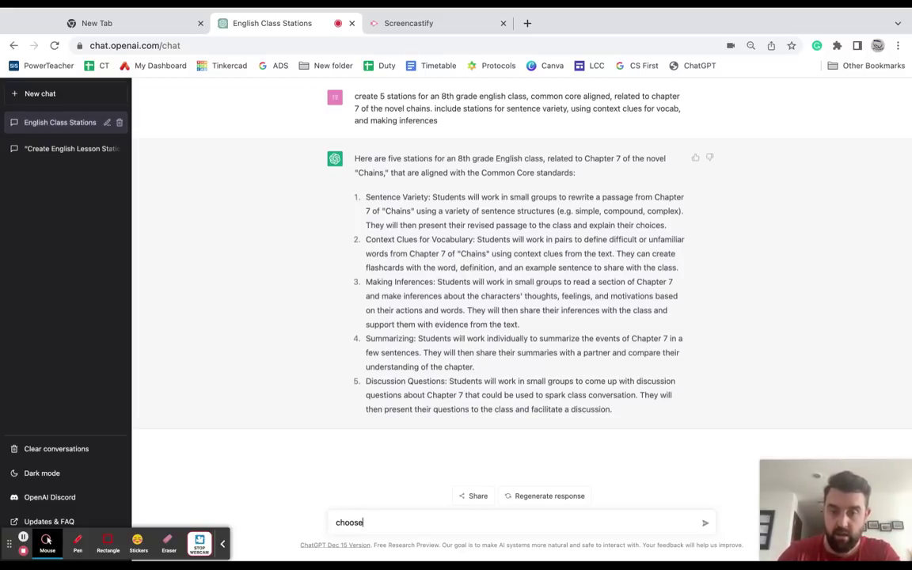
text( a pass)
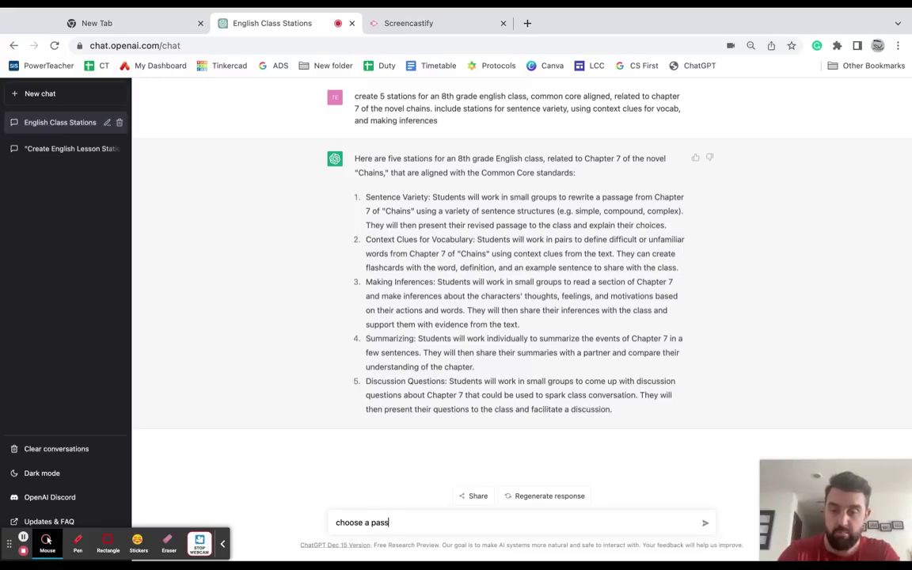
text(age and )
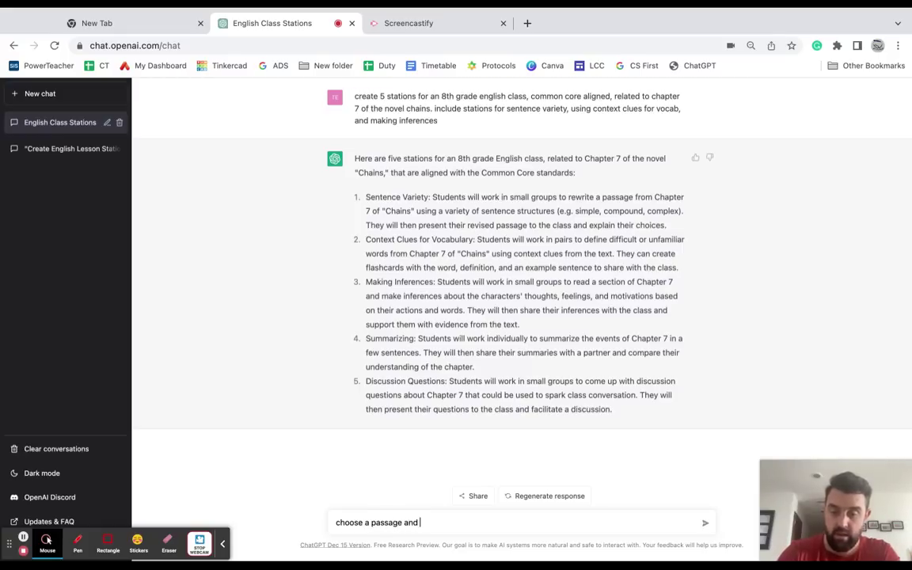
key(BackSpace)
key(BackSpace)
key(BackSpace)
key(BackSpace)
text(from )
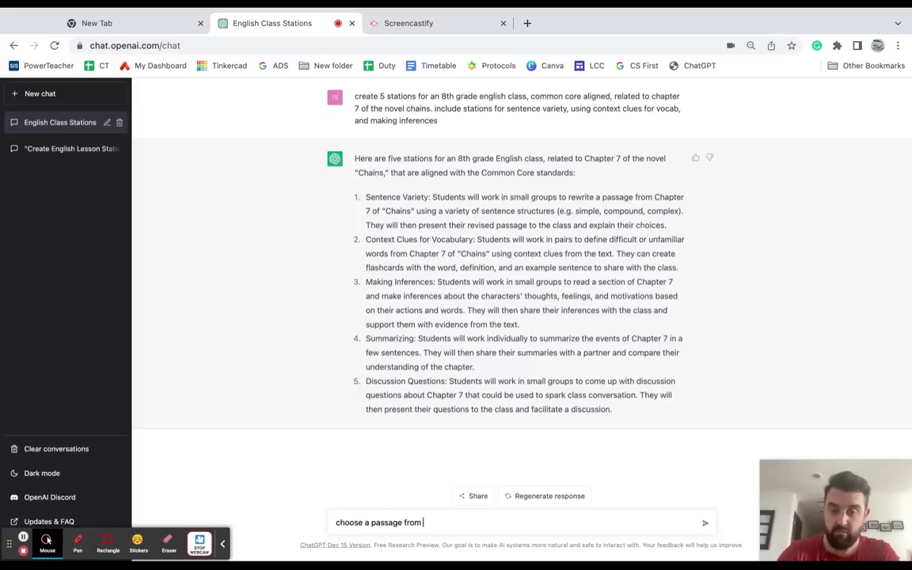
text(chapte)
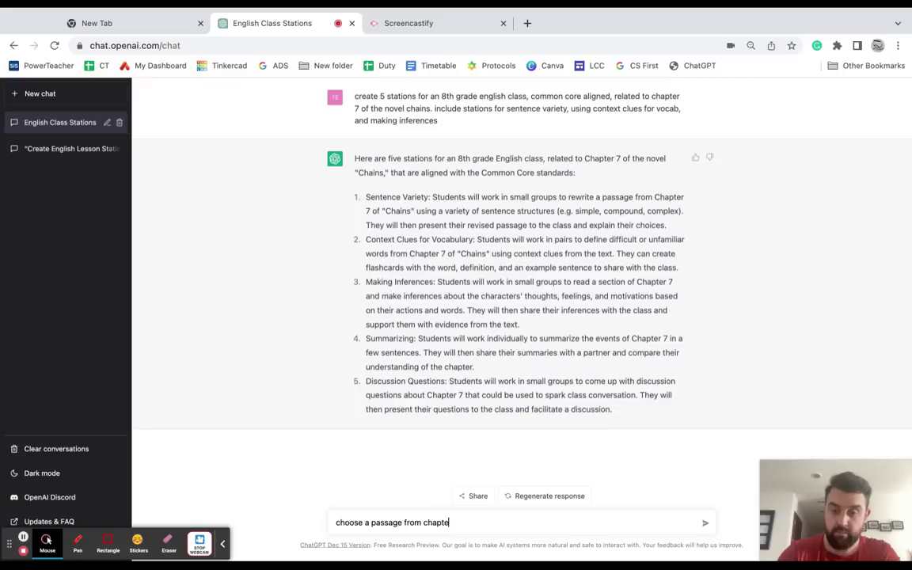
text(r 7 and create promp)
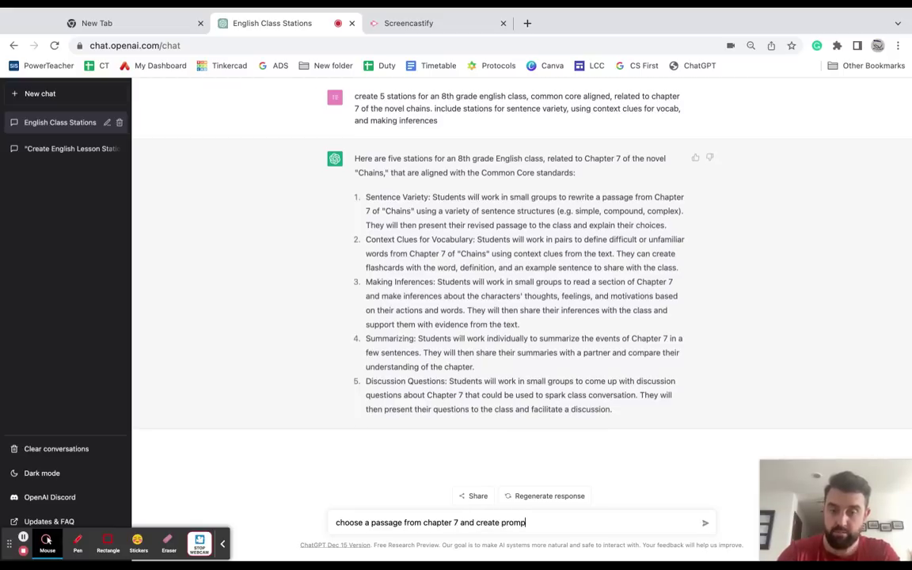
text(ts for stati)
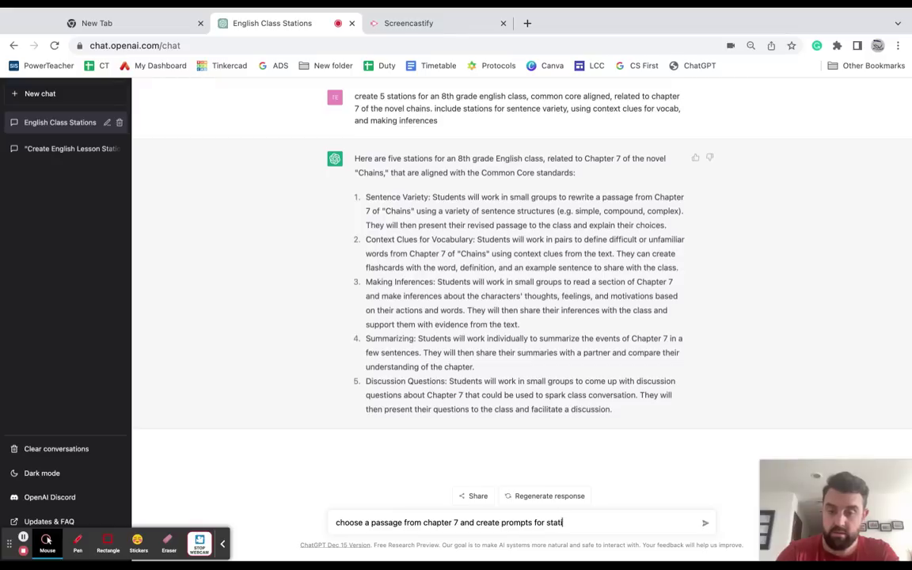
text(on 3)
key(Return)
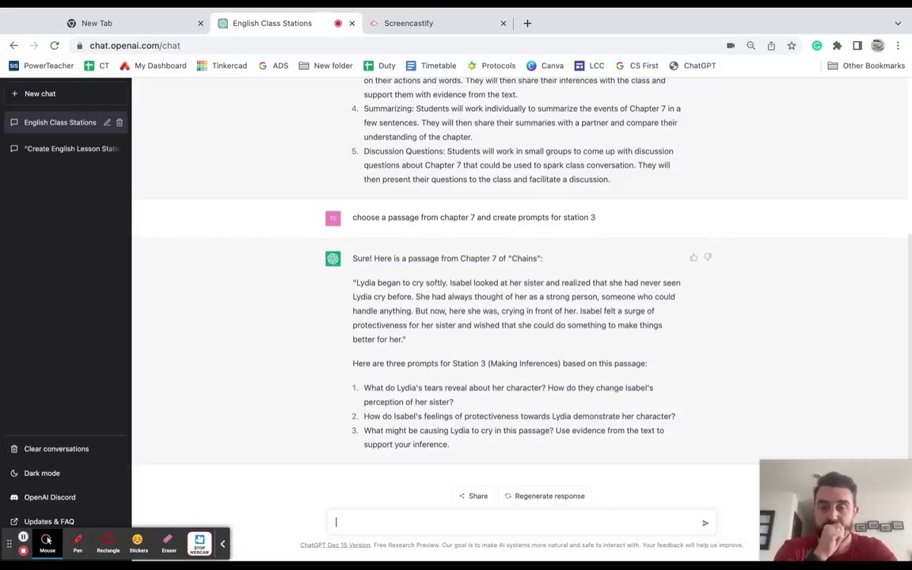
Send the follow-up request "choose passage for station 1"
scroll(229, 314, up, 1)
scroll(254, 381, up, 3)
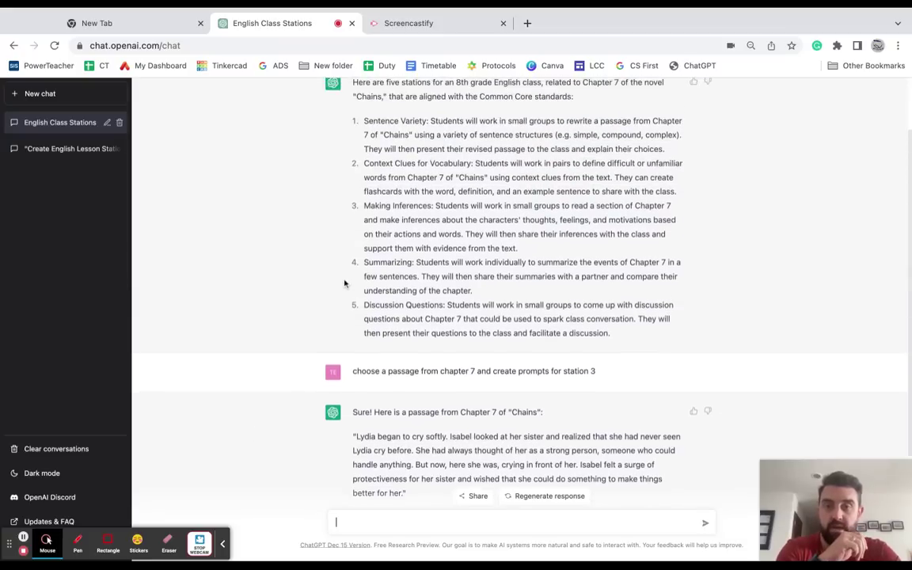
scroll(372, 184, down, 2)
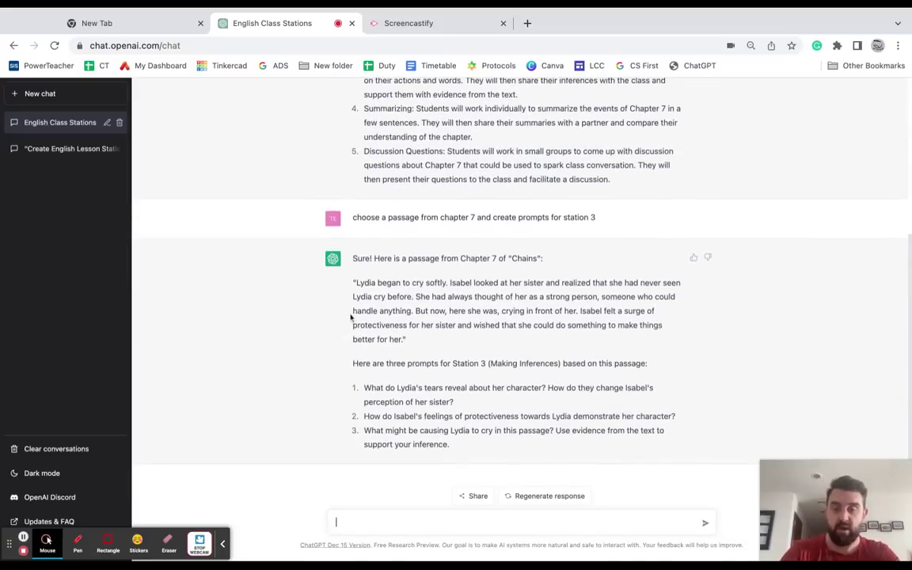
text(choose pass)
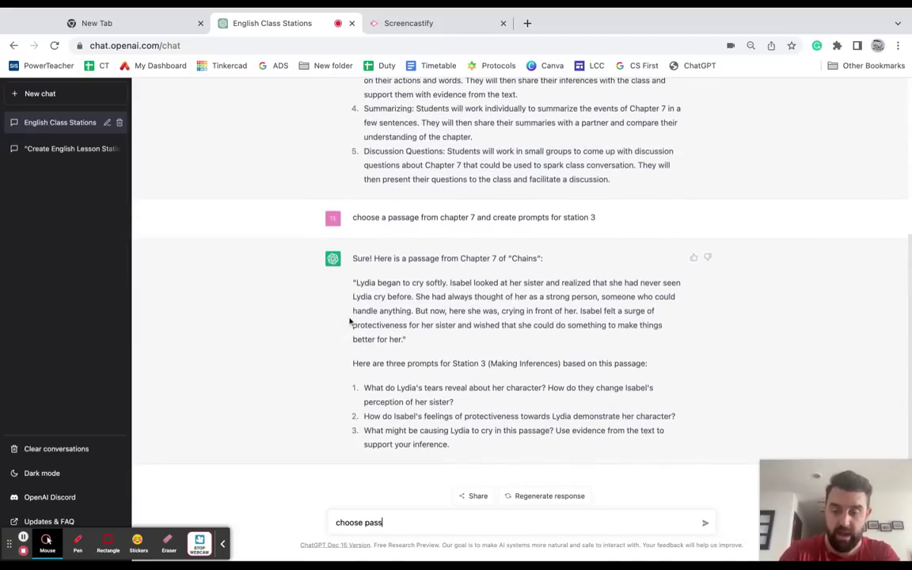
text(age for)
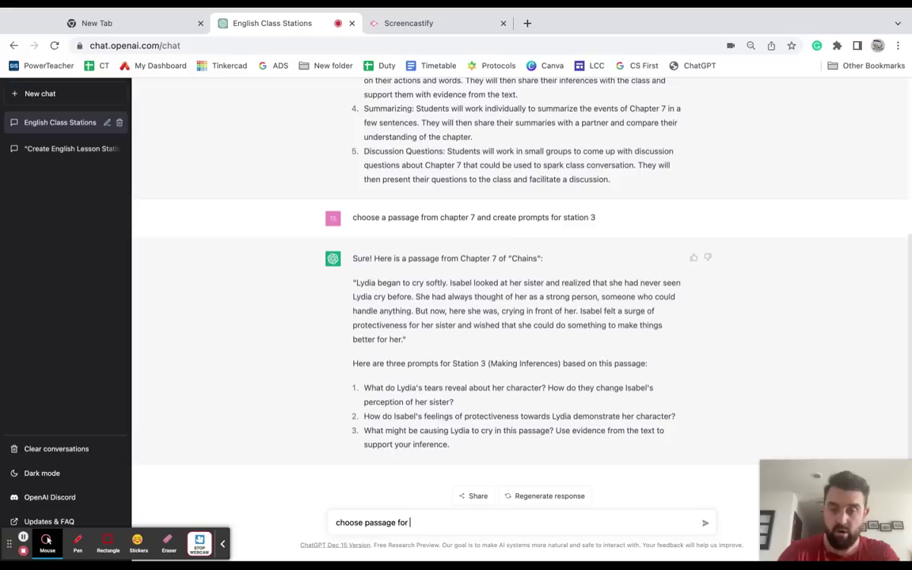
text( station 1)
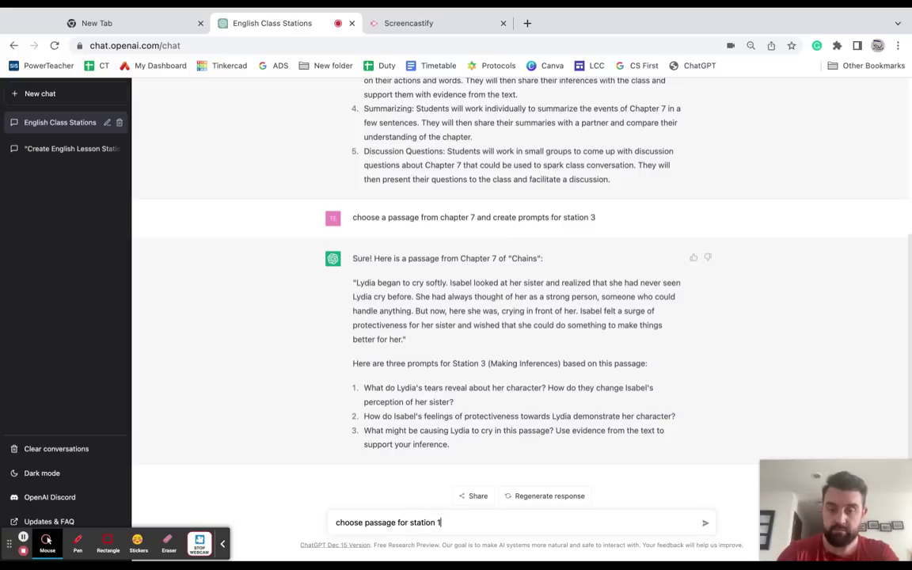
key(Return)
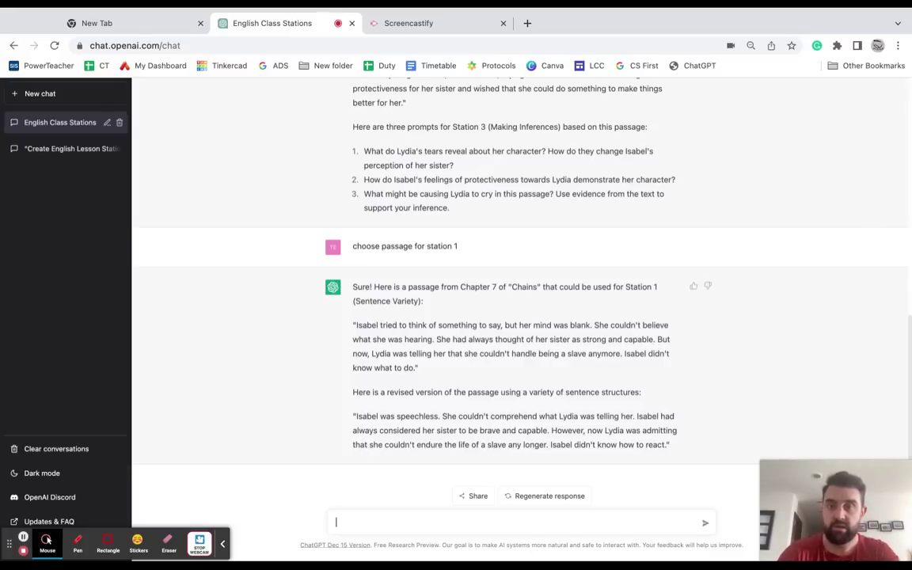
Send the request "create differentiated material for station 4, lexile level 300", correcting the misspelled word "differentiated"
scroll(397, 151, up, 5)
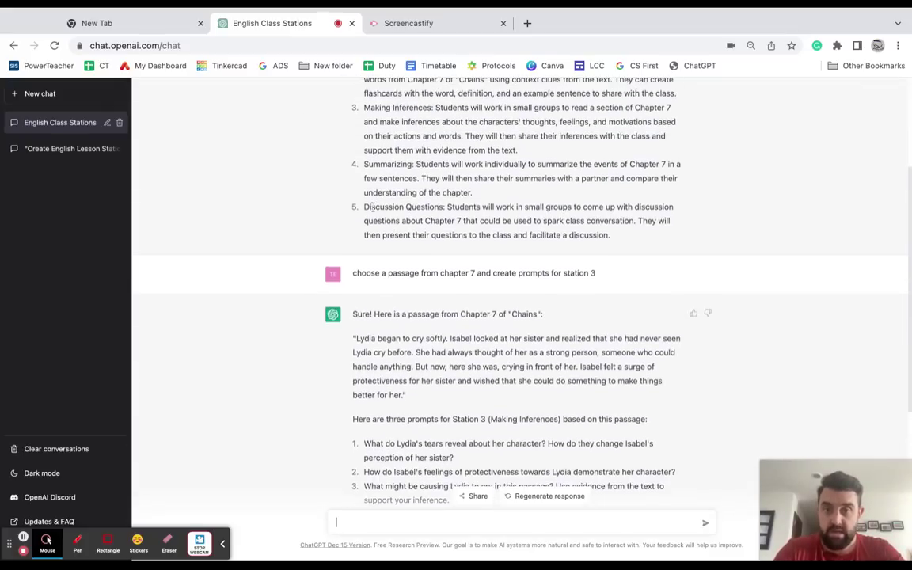
scroll(379, 171, down, 5)
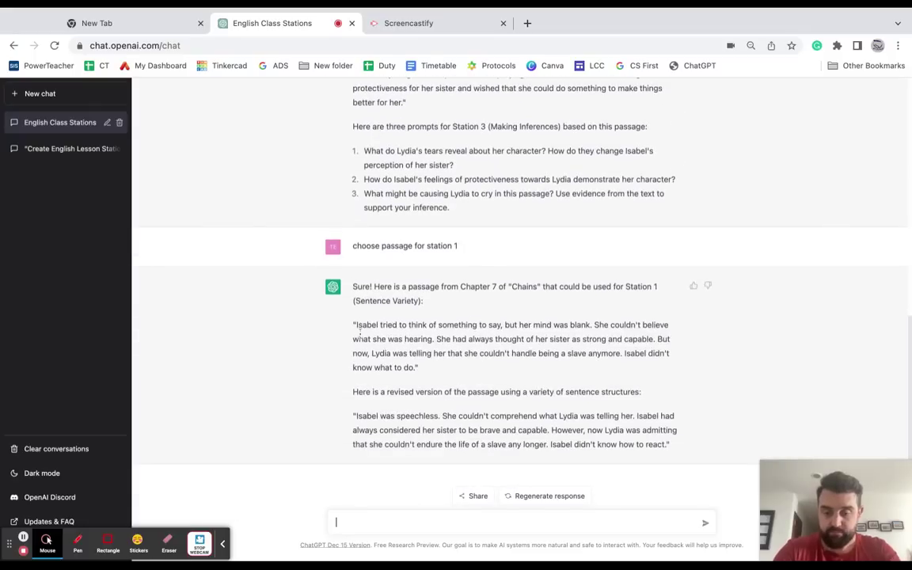
text(create diff)
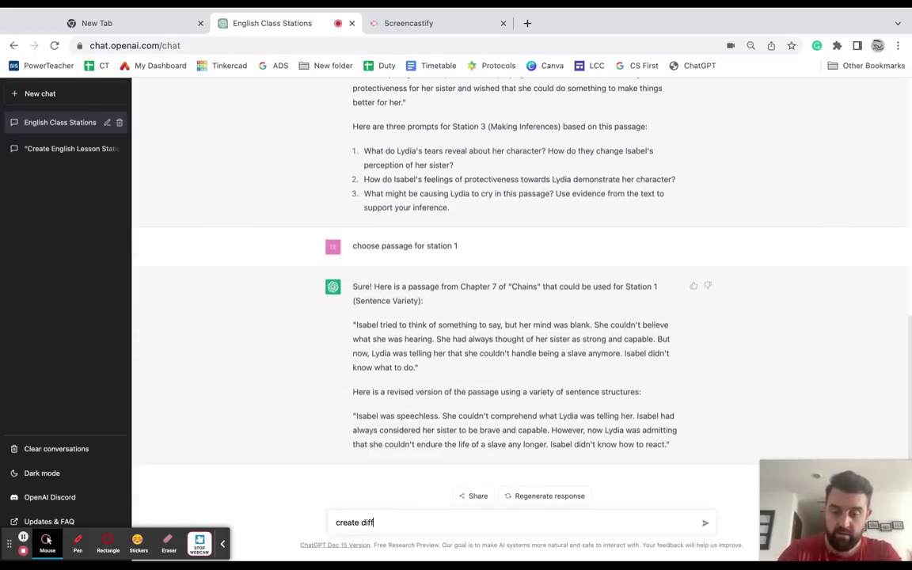
text(erentiaed)
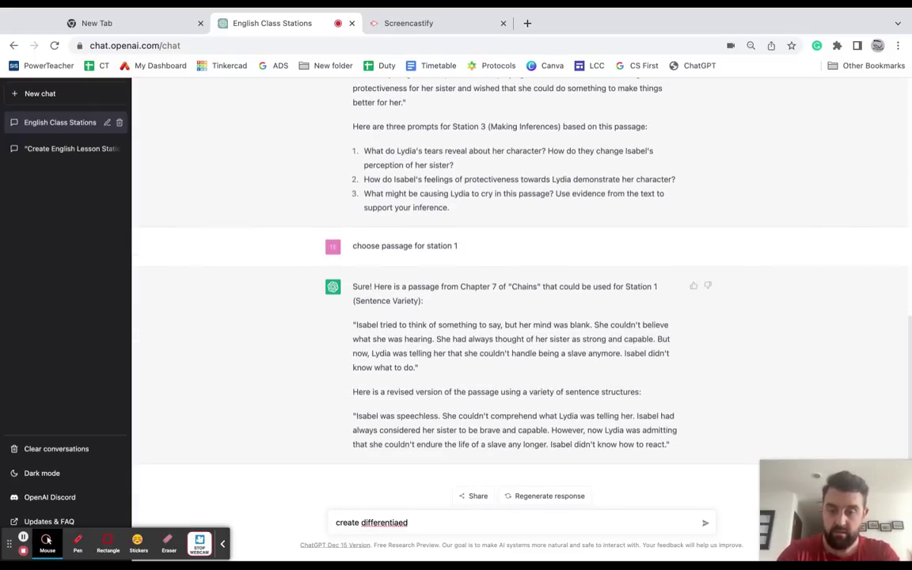
double_click(376, 523)
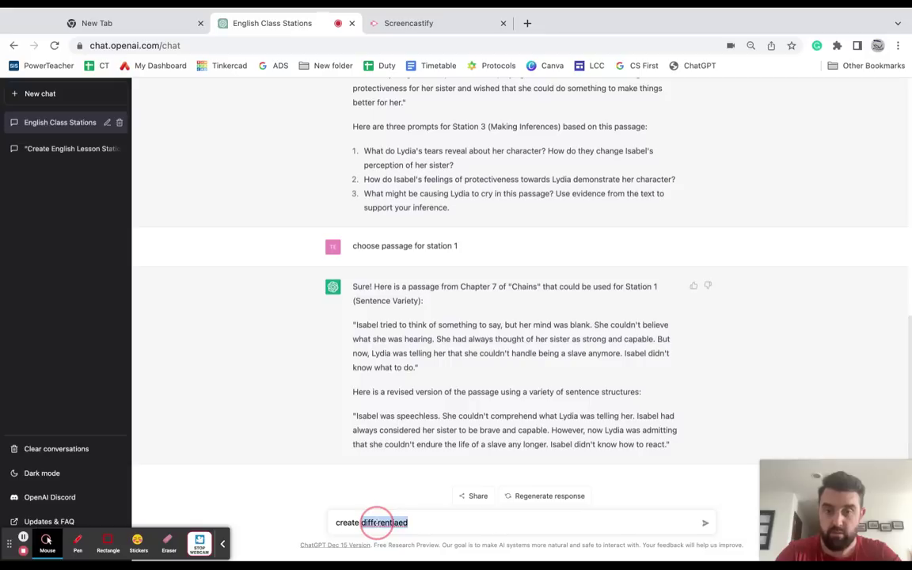
click(480, 480)
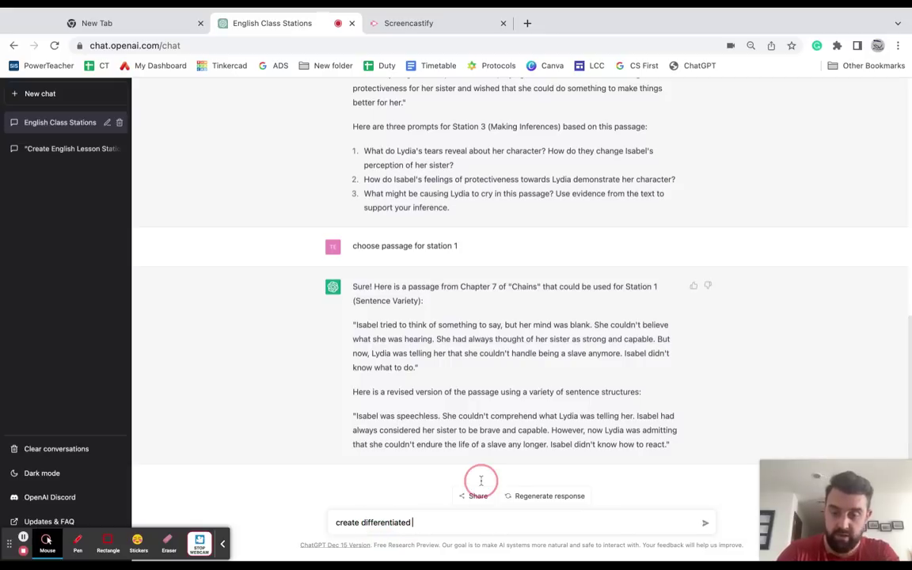
text(material )
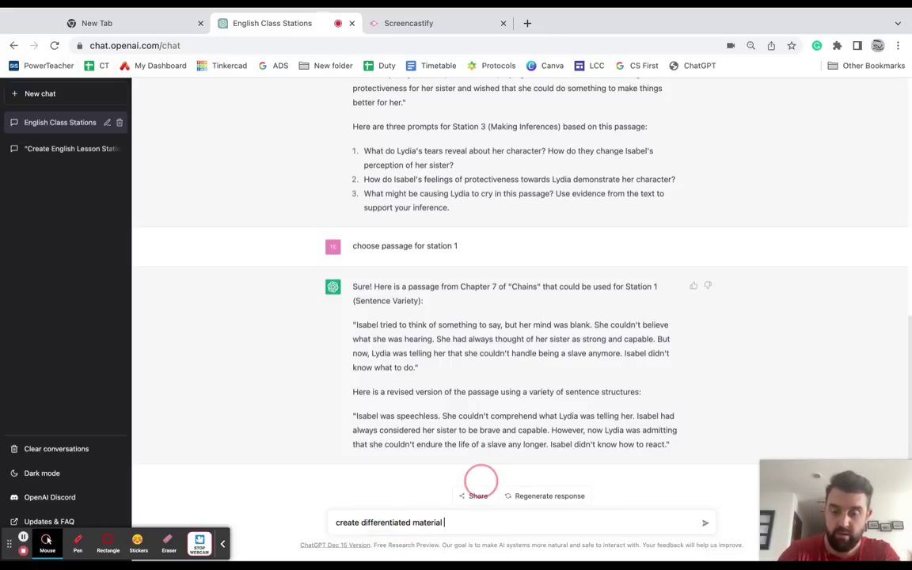
text(for station 4, le)
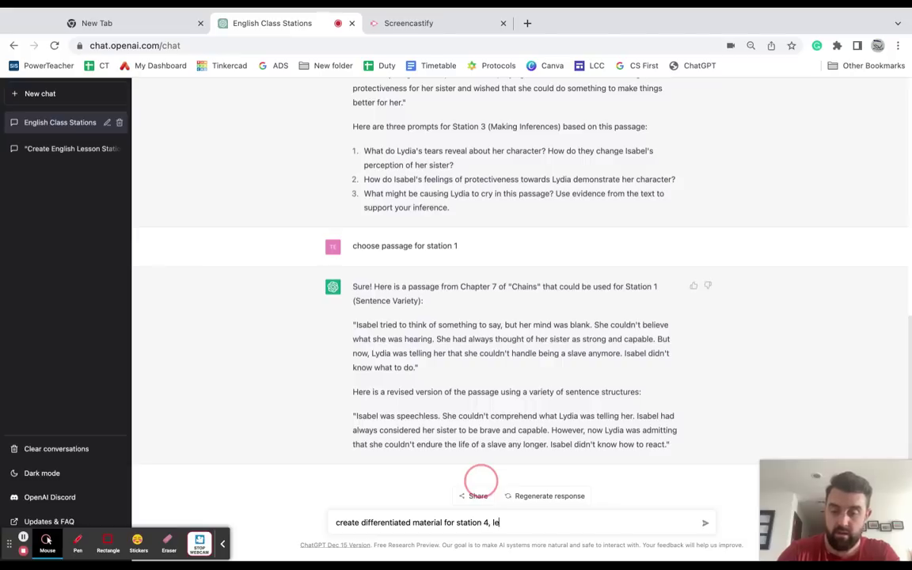
text(xile level)
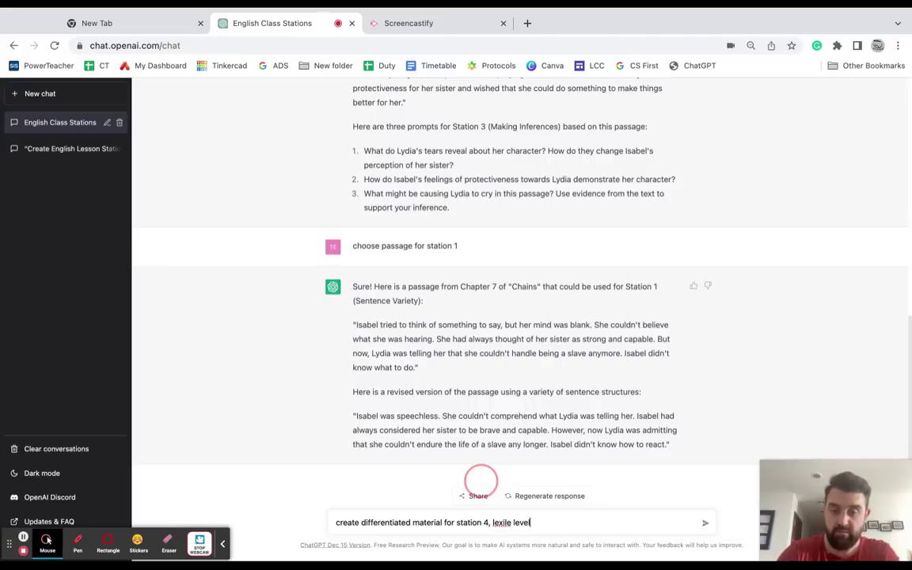
text( 300)
key(Return)
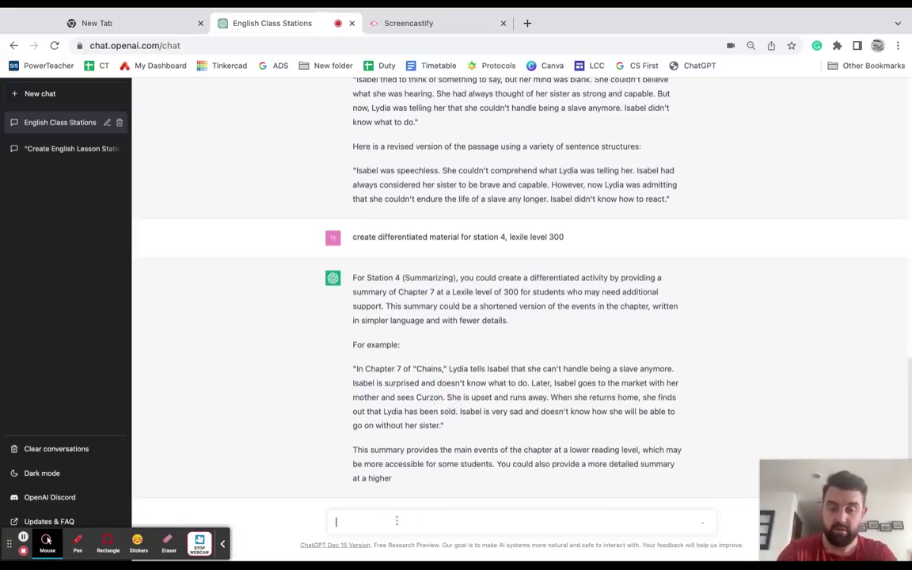
Send the follow-up request "provide passage from chapter 7"
click(396, 521)
text(provide pa)
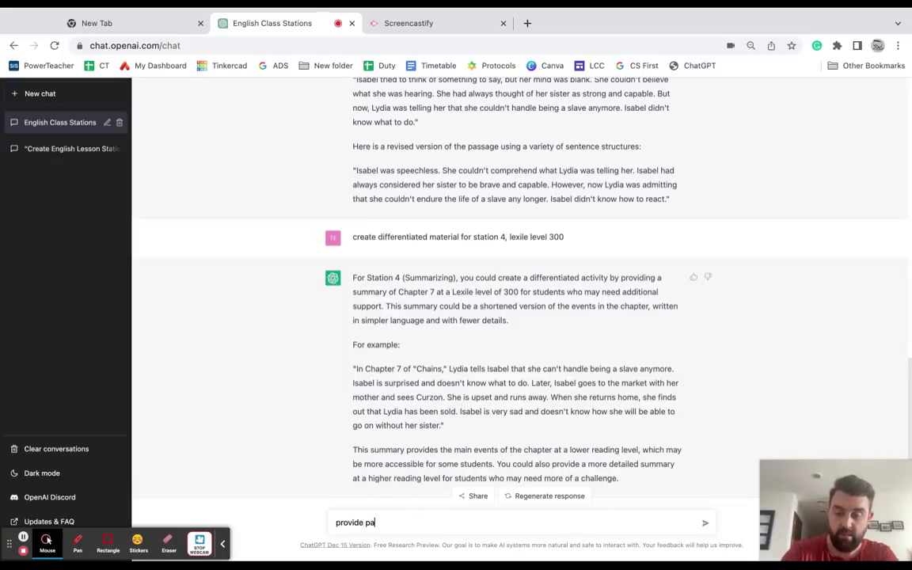
text(ssage f)
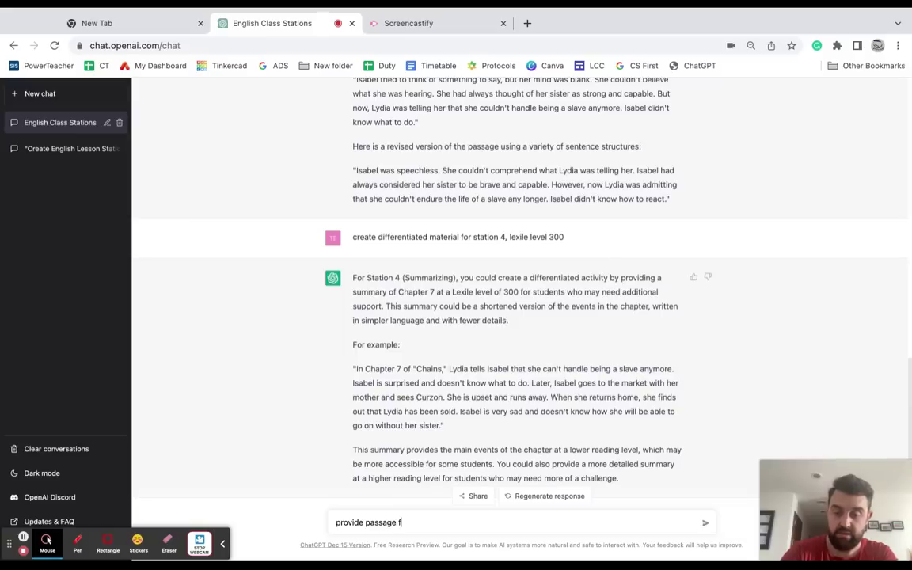
text(rom chapter 7)
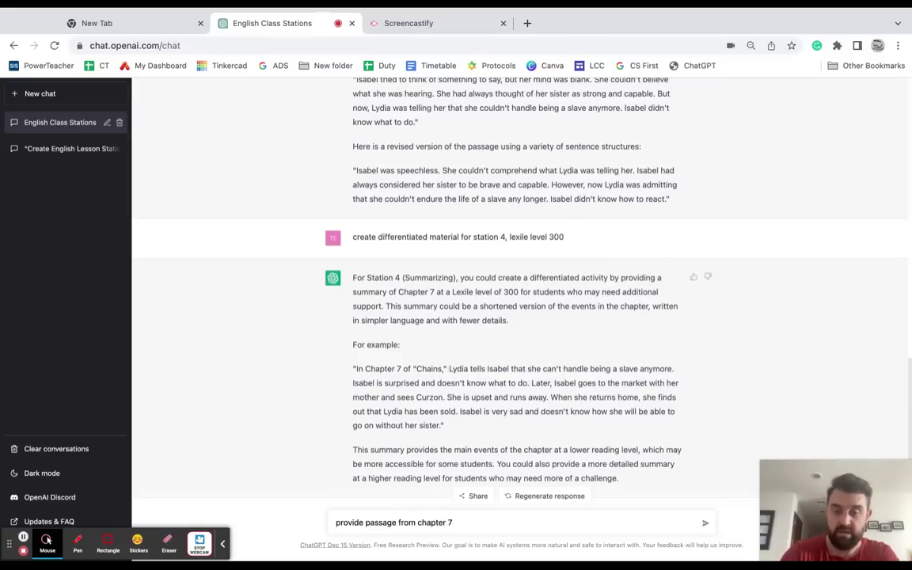
key(Return)
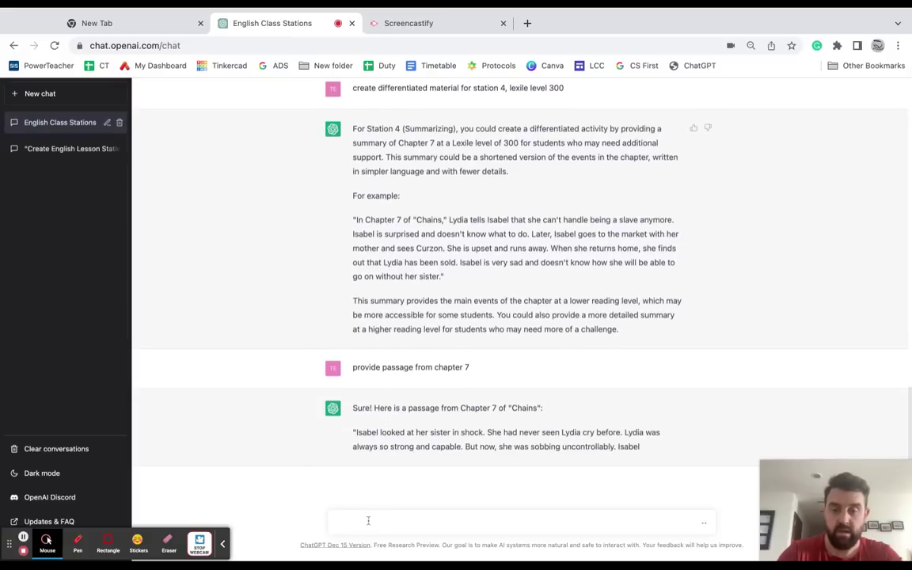
Send a follow-up request to revise the chapter 7 passage for Lexile level 300
text(revise )
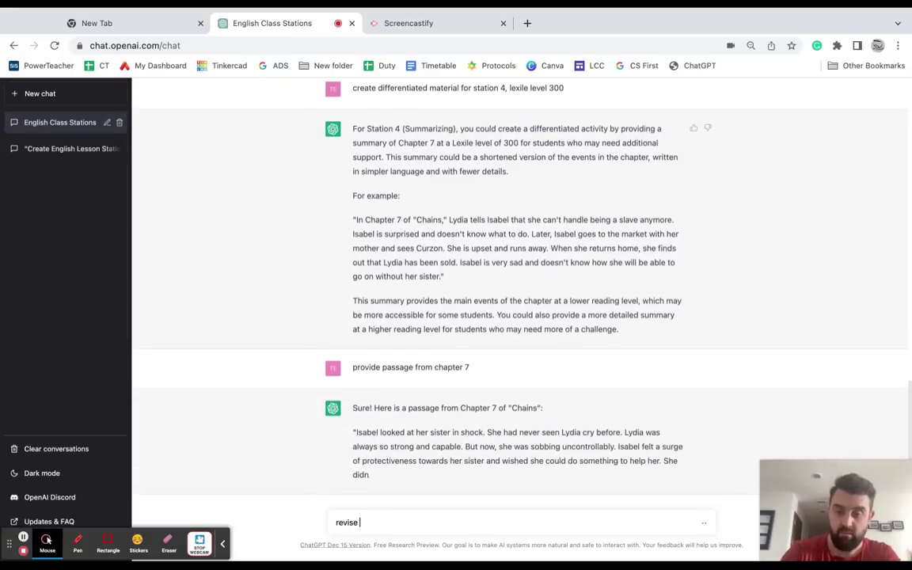
text(passage)
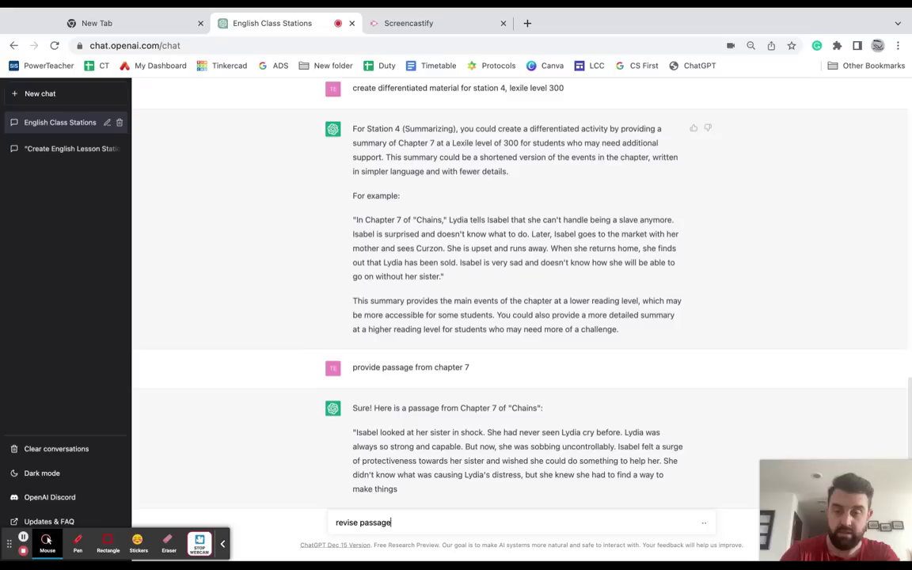
text( for )
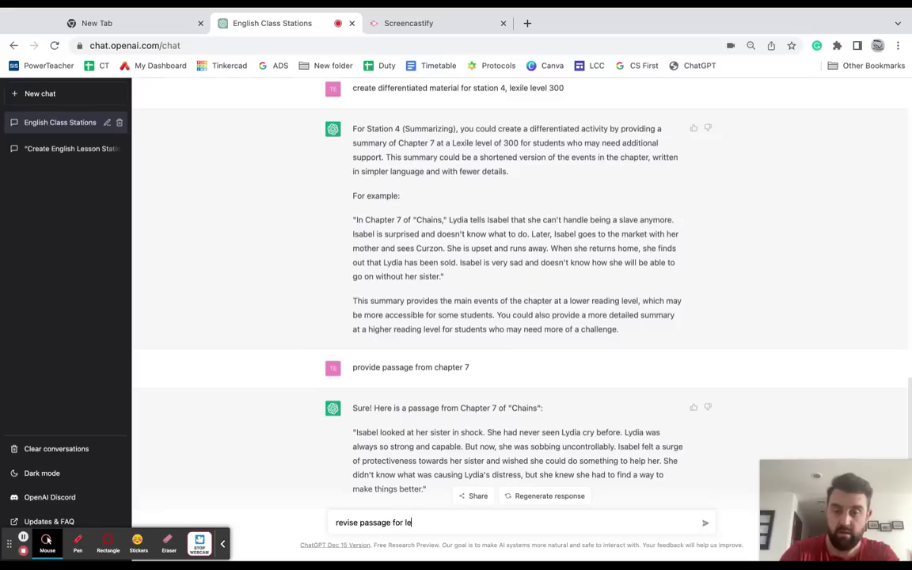
text(300 lexile leve)
key(Return)
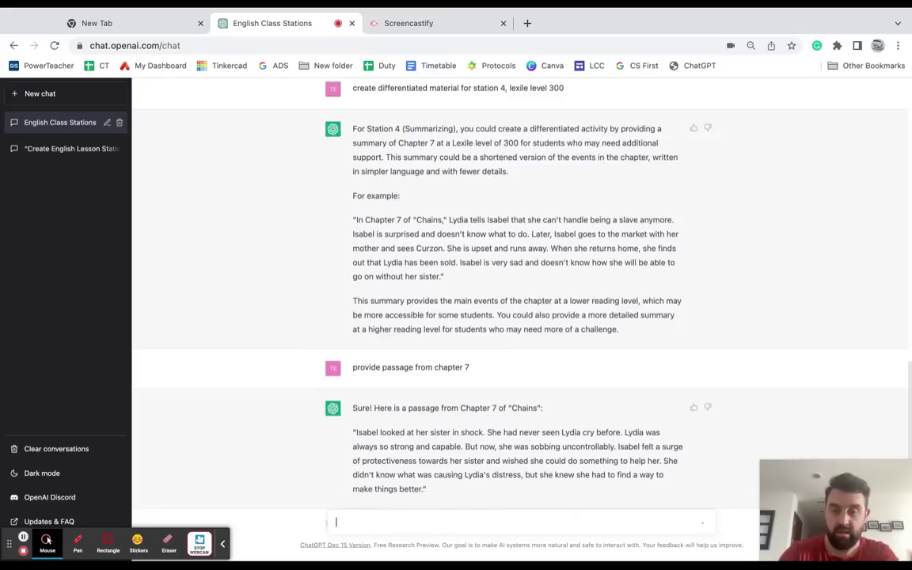